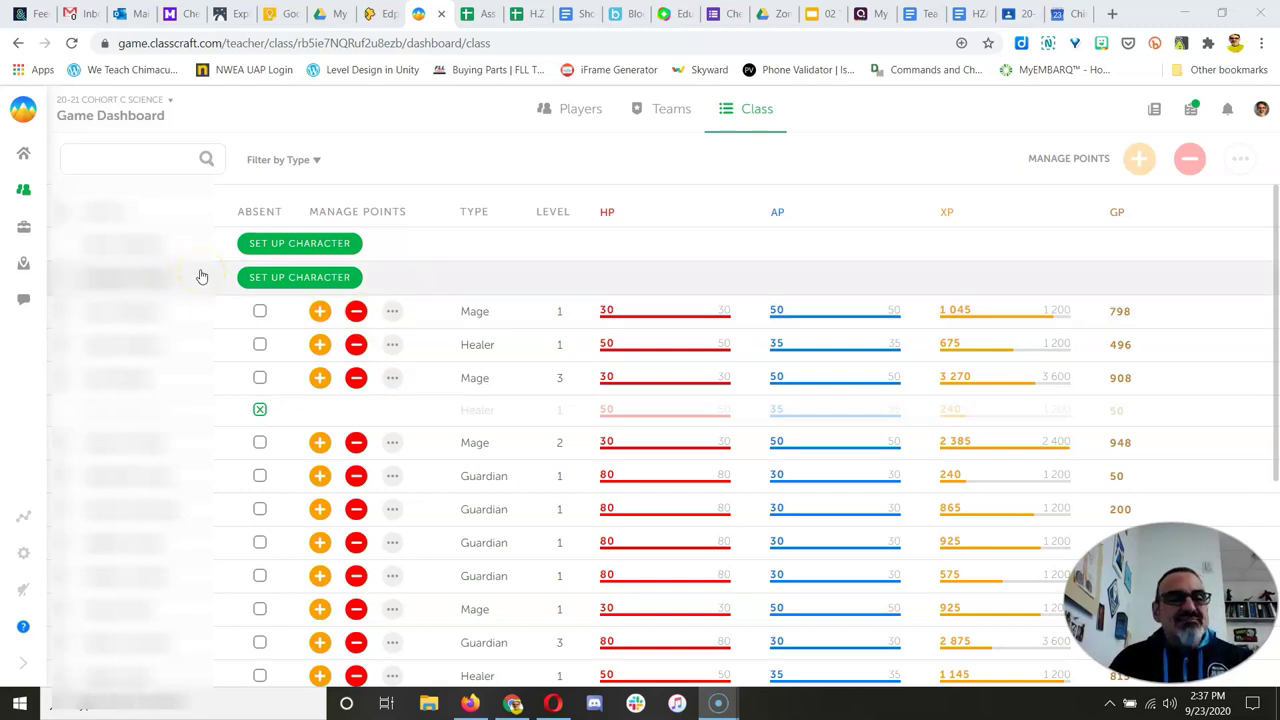
Switch to the Teams view and review the Teacher Team, Team 1 and Team 2 rosters
left_click(665, 115)
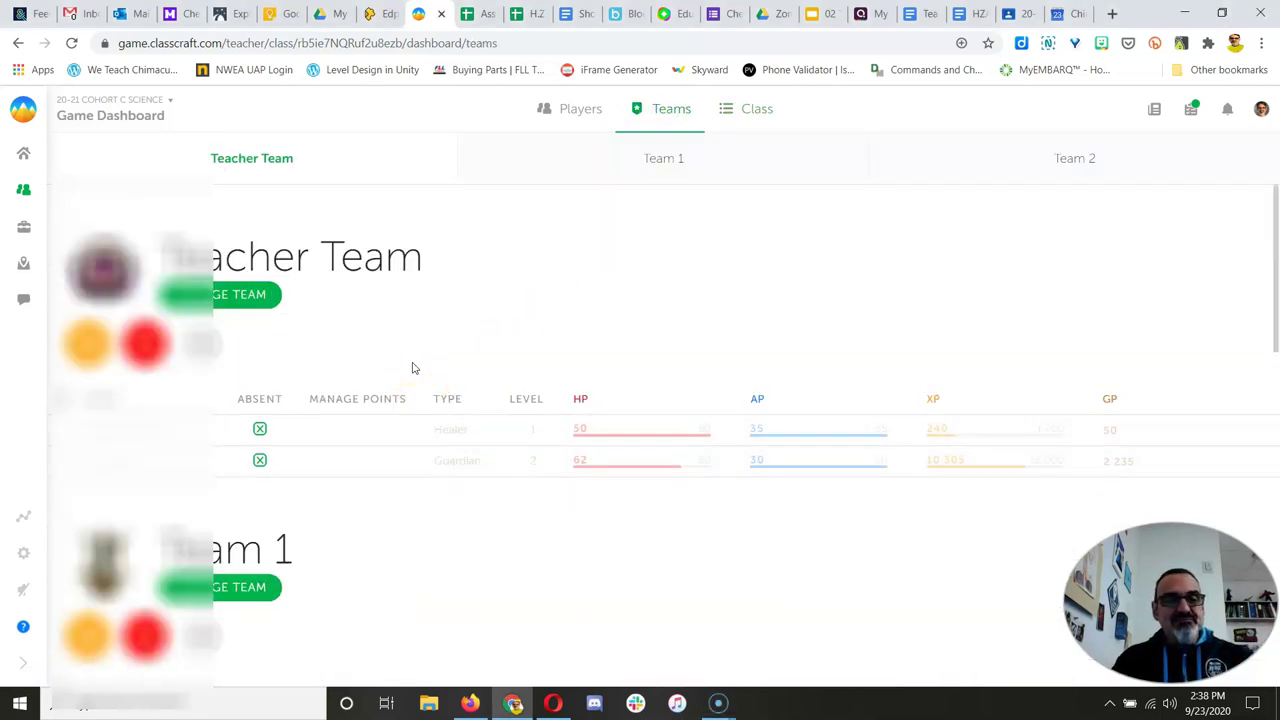
scroll(412, 368, "down", 2)
scroll(418, 365, "down", 1)
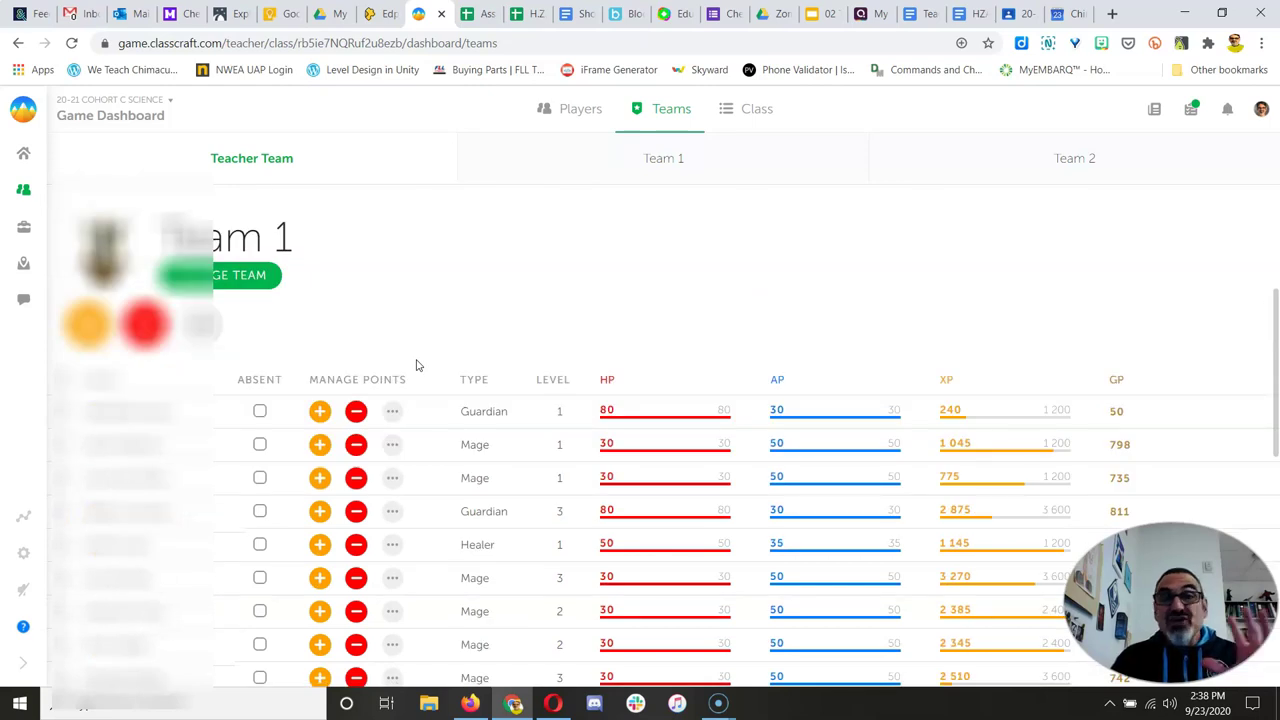
scroll(418, 365, "down", 1)
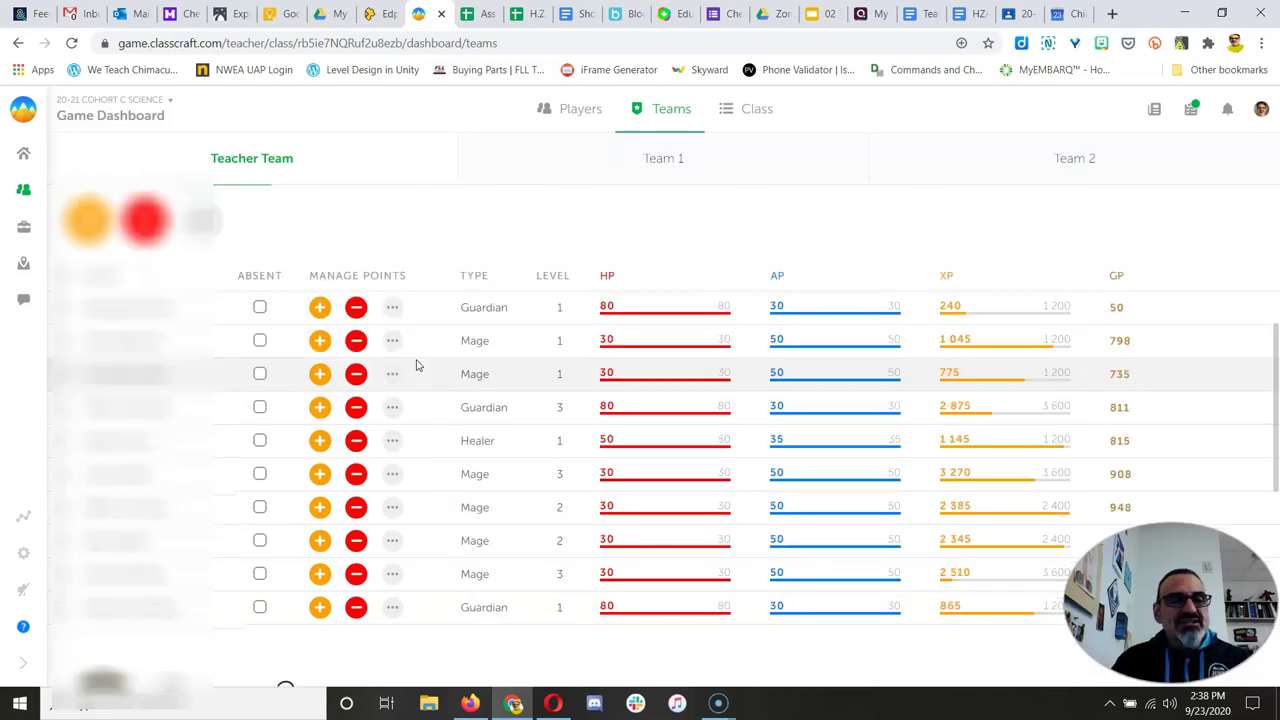
scroll(418, 365, "up", 1)
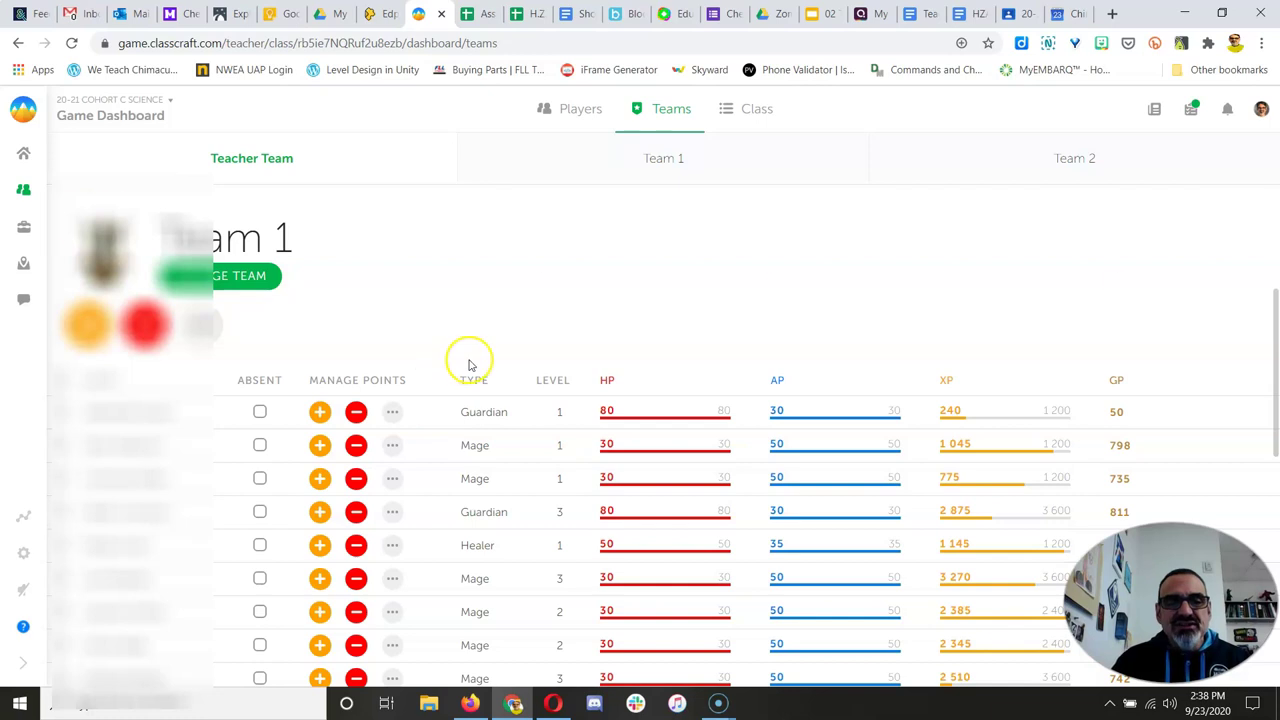
scroll(466, 357, "down", 1)
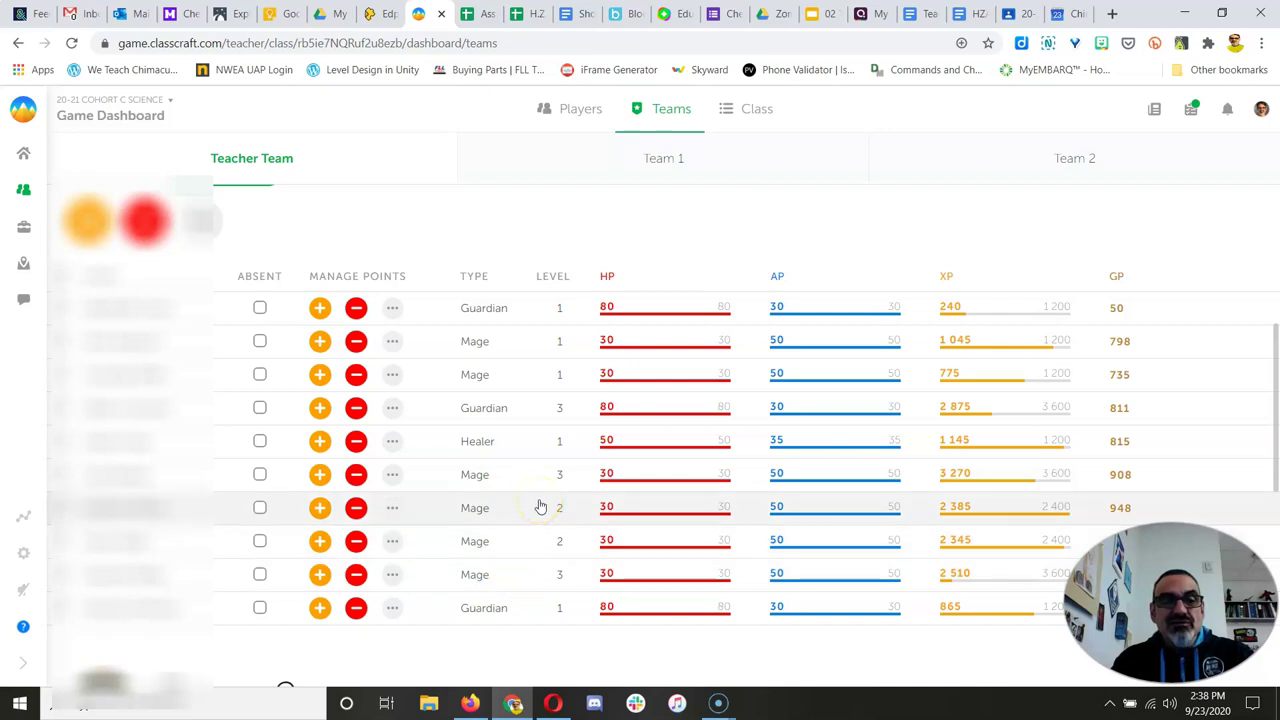
scroll(538, 512, "down", 2)
scroll(538, 512, "down", 2)
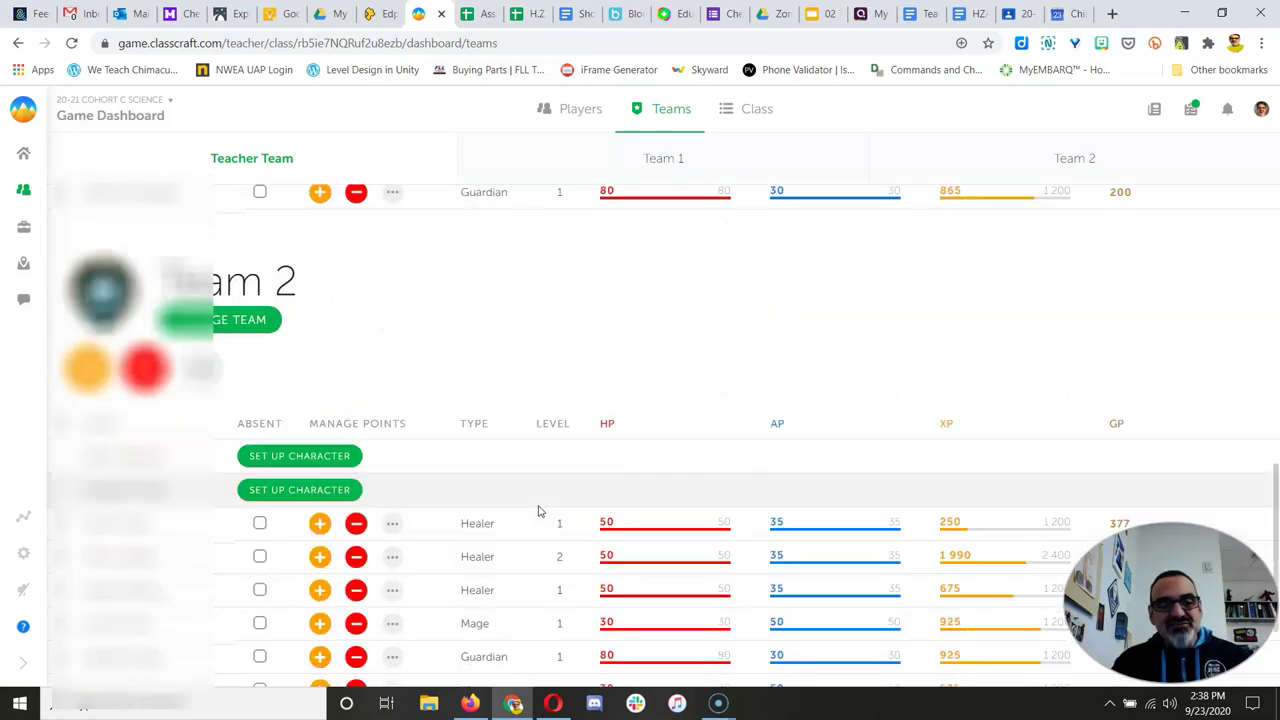
scroll(538, 512, "down", 1)
scroll(538, 512, "down", 1)
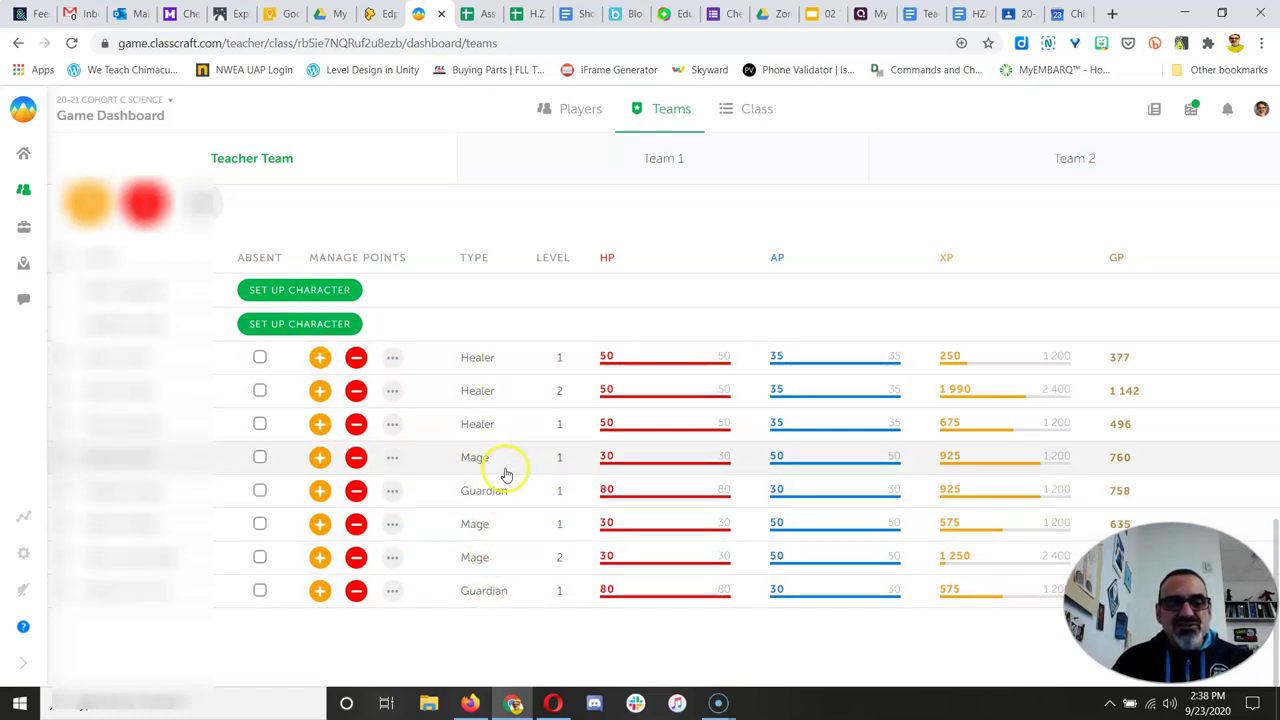
scroll(520, 462, "down", 5)
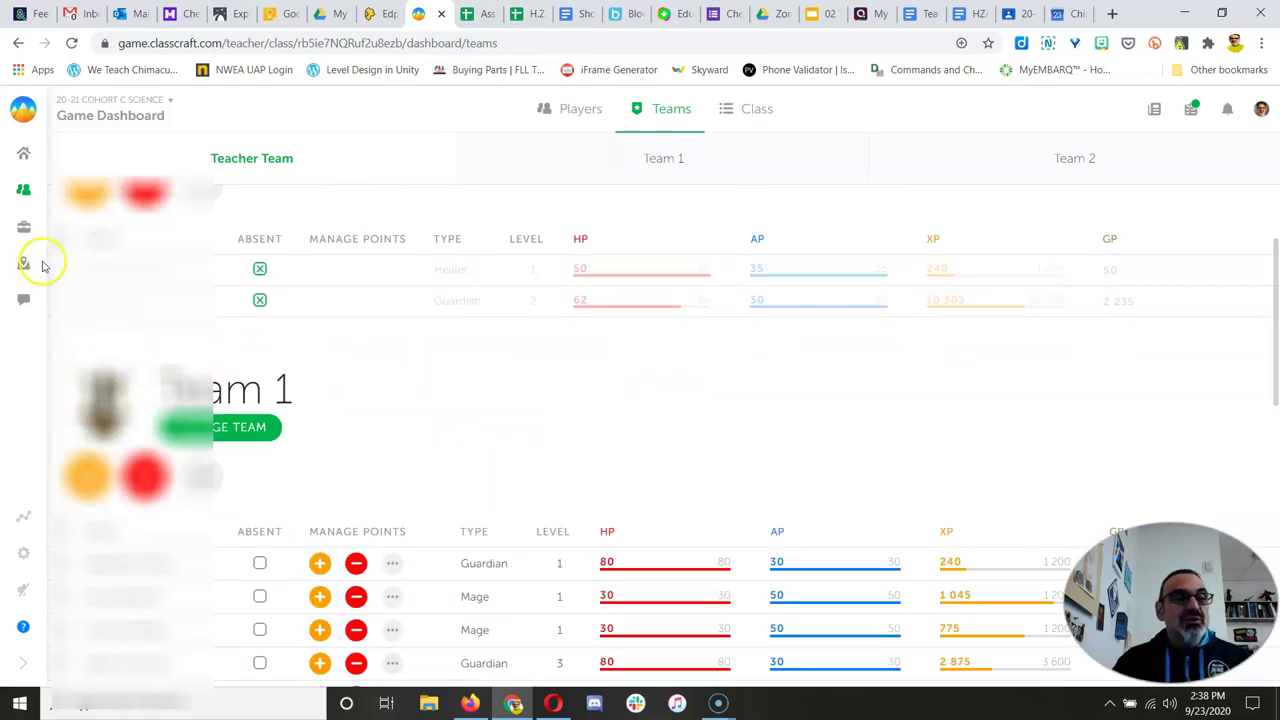
Open The Riders of Vay random events from Class Tools, showing 0 of 117 used
left_click(23, 229)
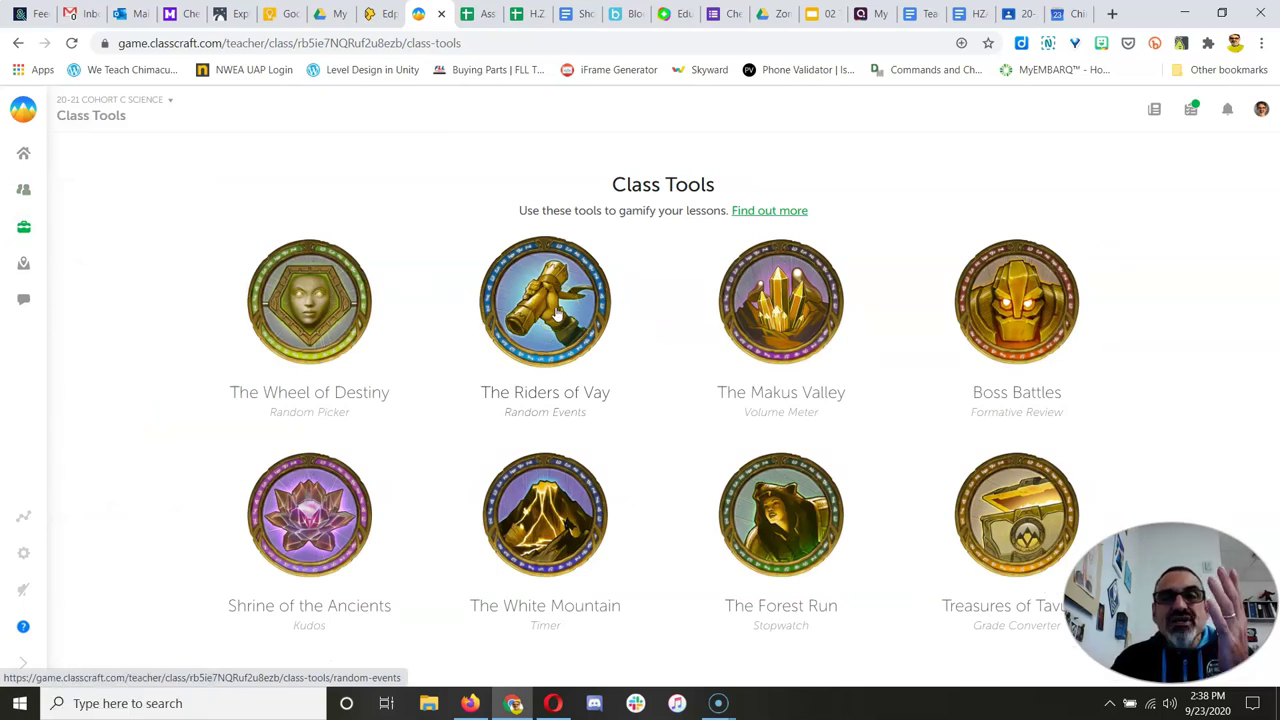
left_click(550, 312)
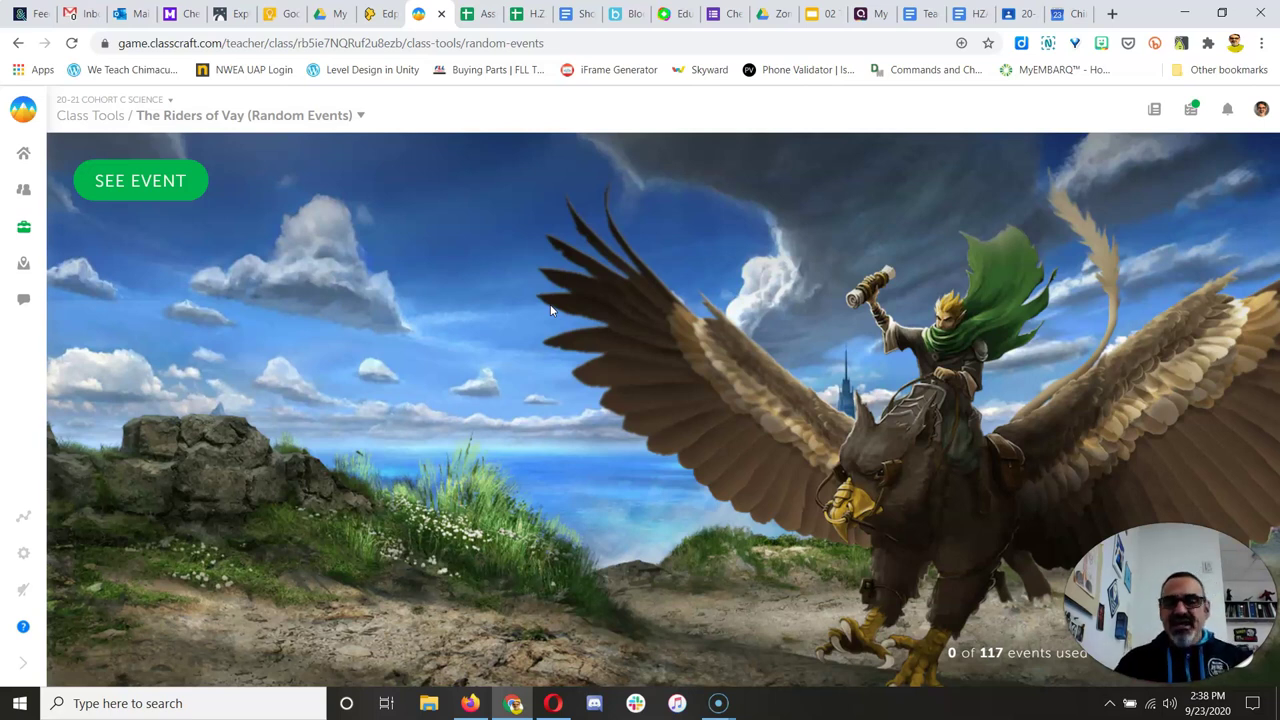
left_click(110, 172)
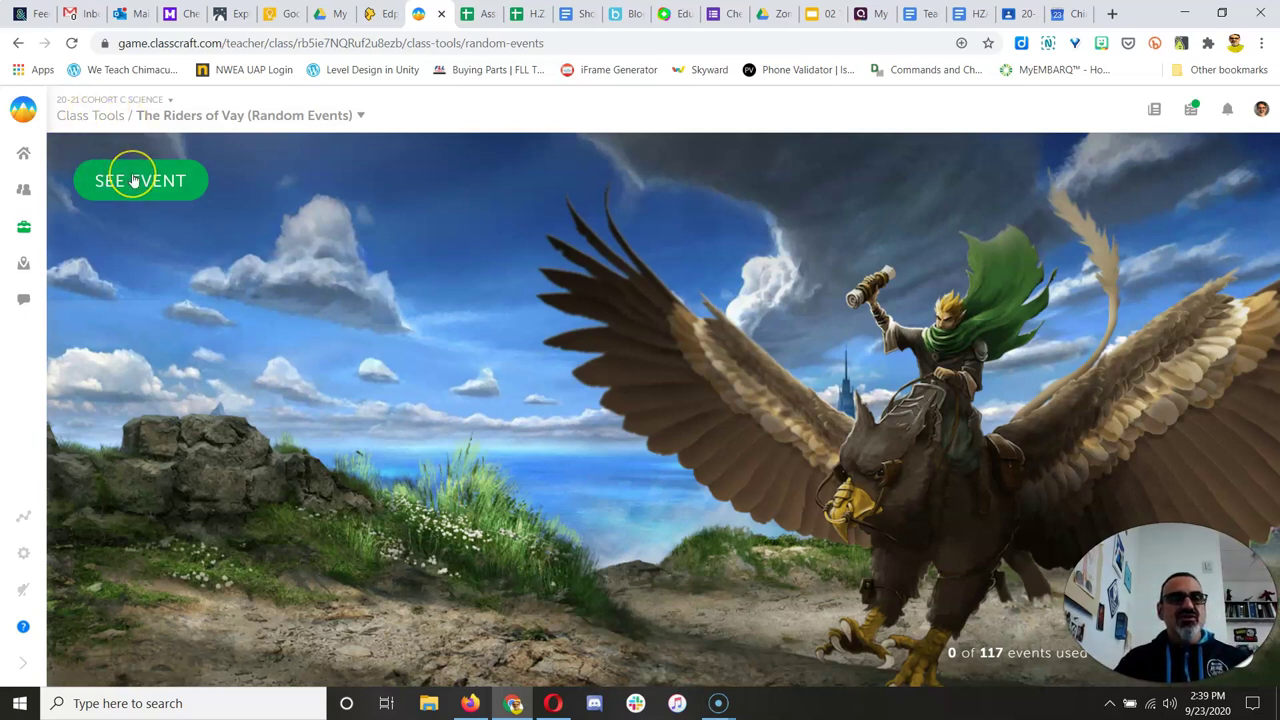
Draw the Shaolin Training event giving everyone double XP today, then finish it
left_click(135, 181)
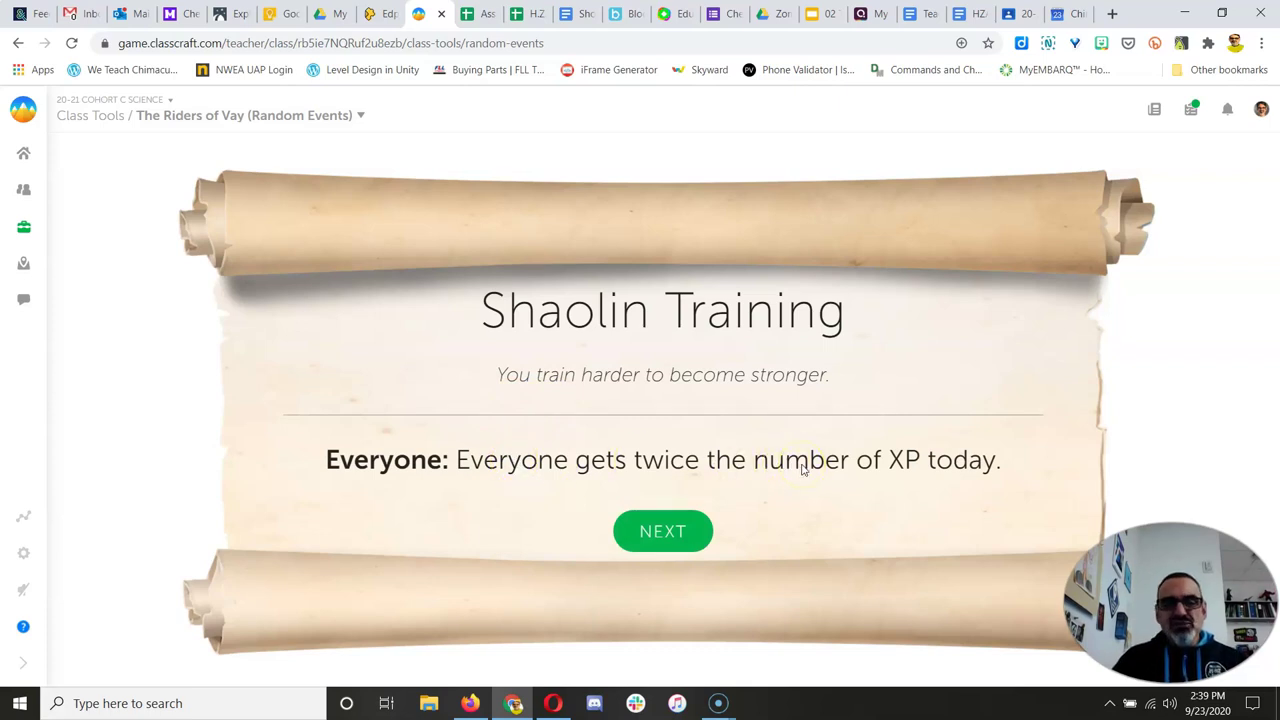
left_click(678, 536)
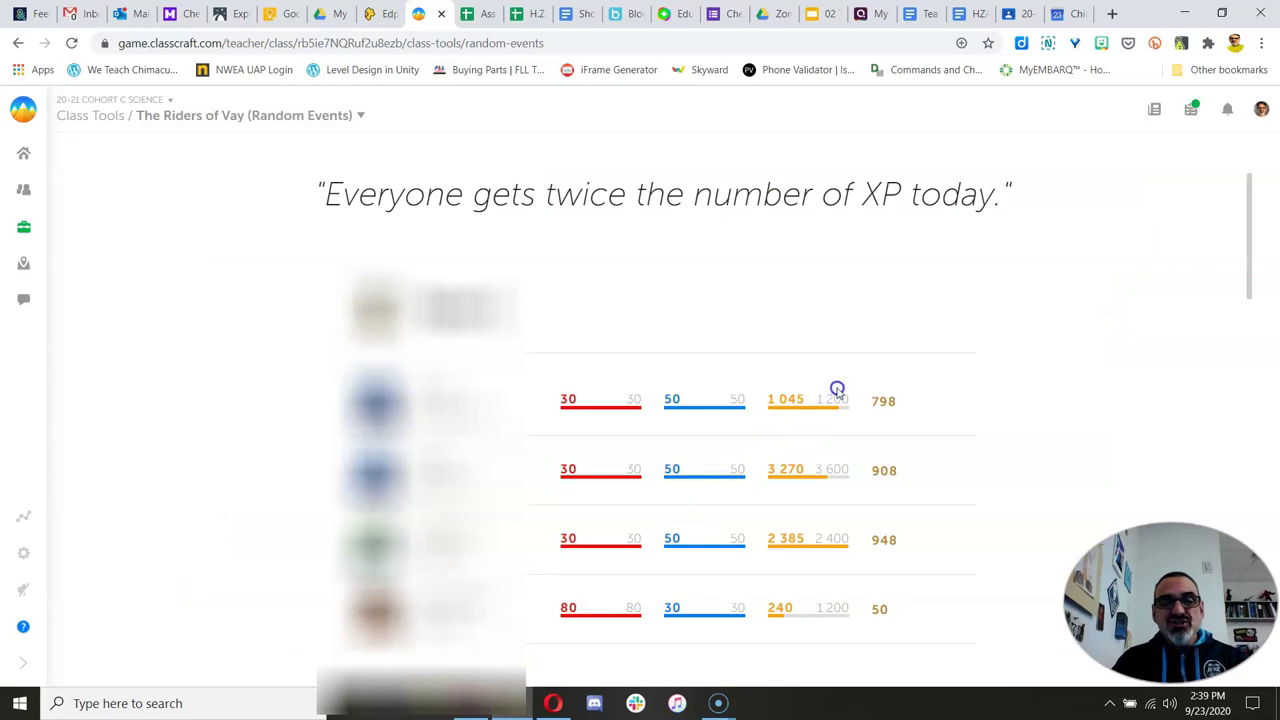
scroll(836, 390, "down", 3)
scroll(836, 390, "down", 5)
scroll(836, 390, "down", 3)
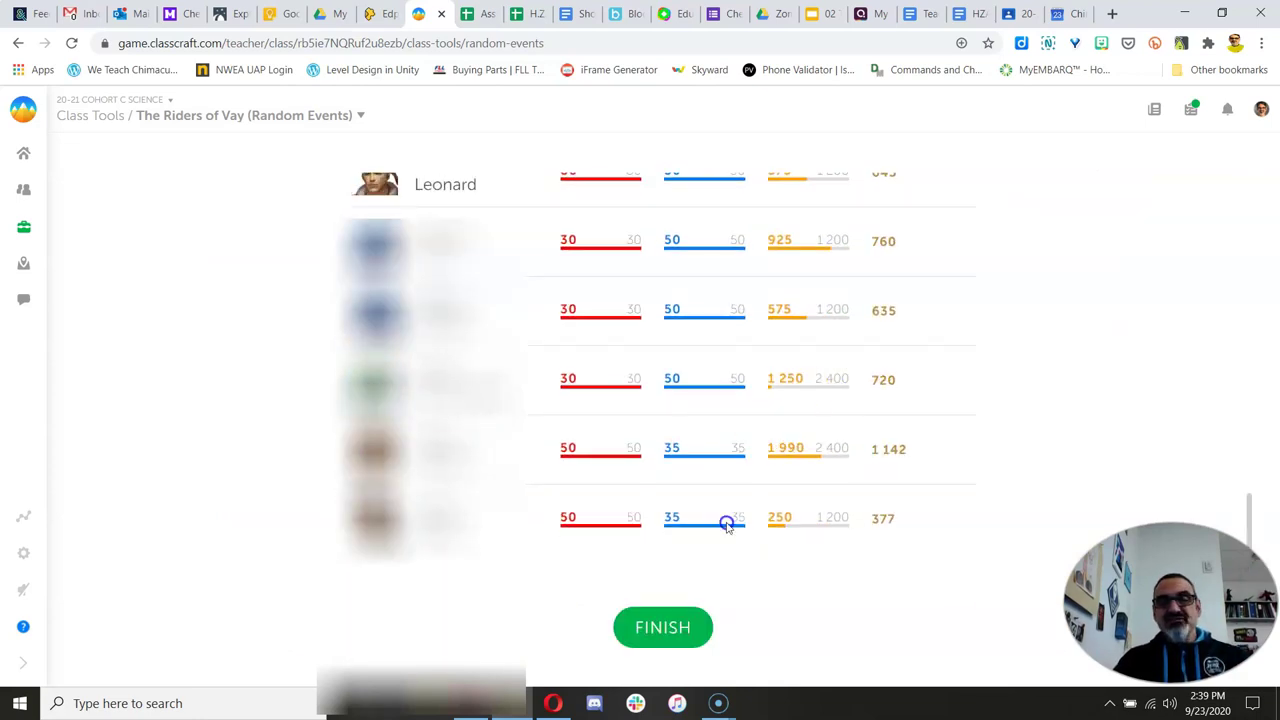
left_click(681, 637)
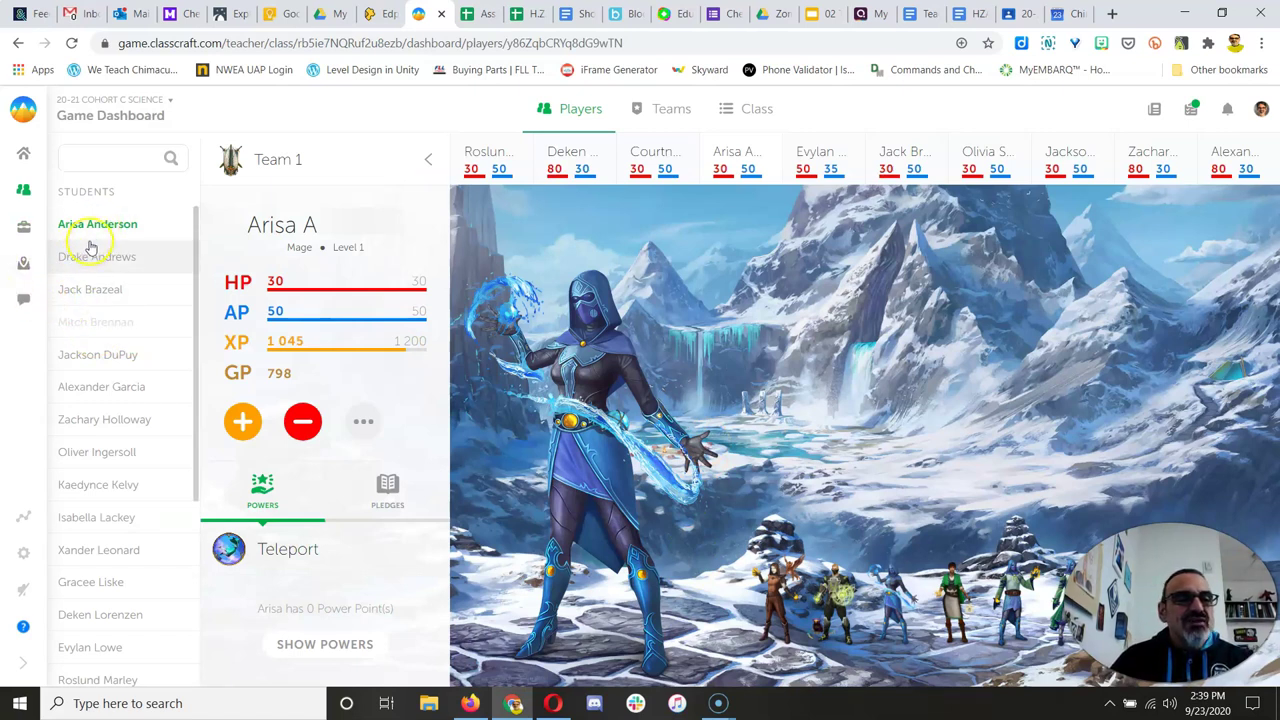
Manually award the whole class 200 XP with the note 'For extra hard Shaolin Training!'
left_click(722, 110)
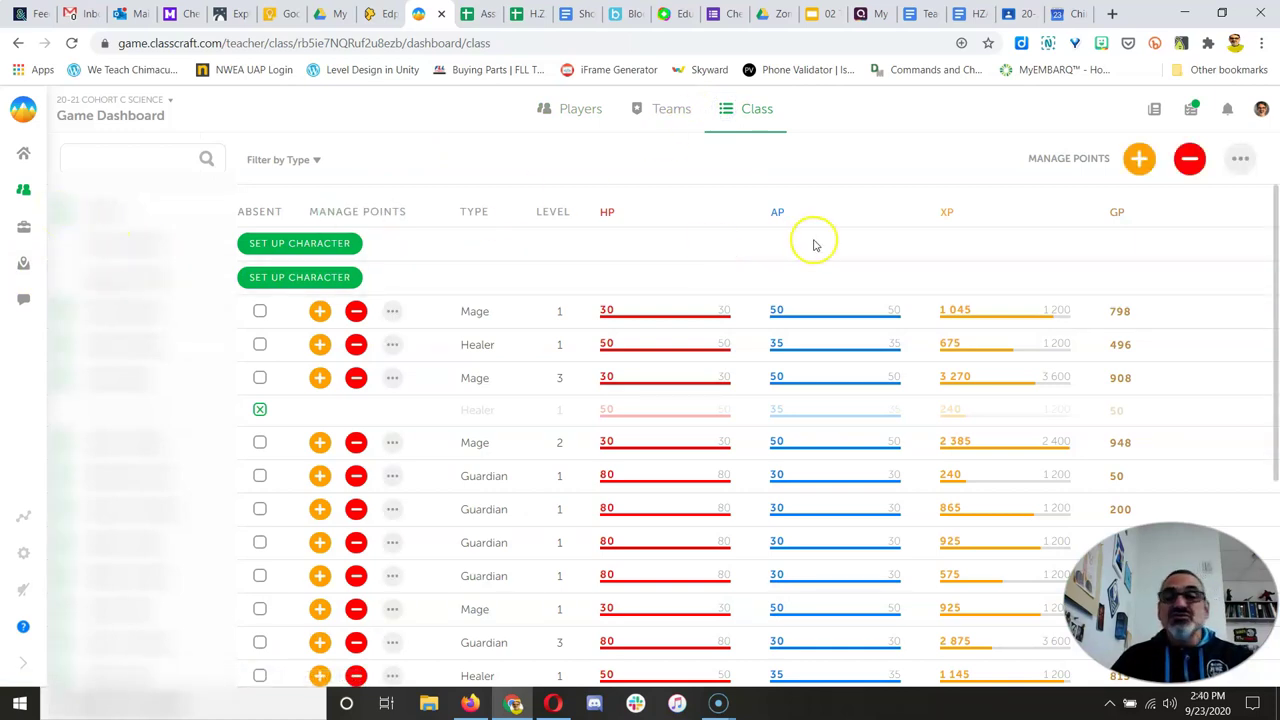
left_click(1240, 158)
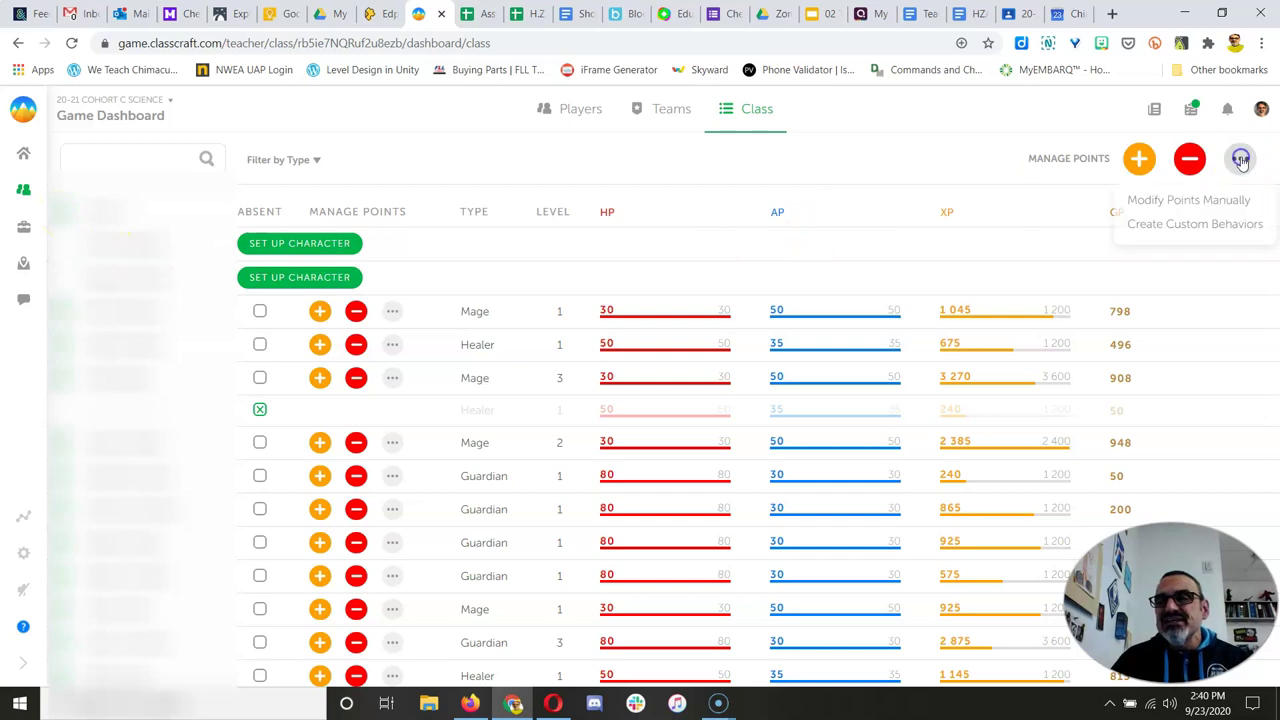
left_click(1187, 207)
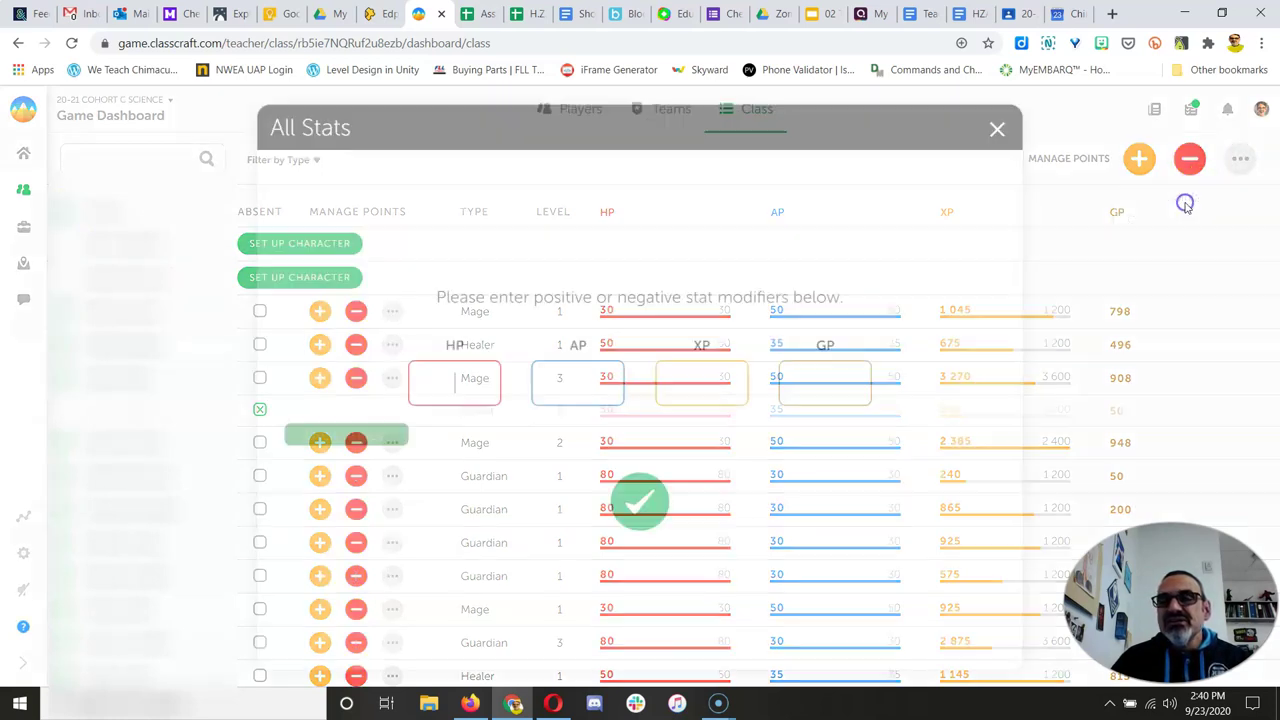
key("Tab")
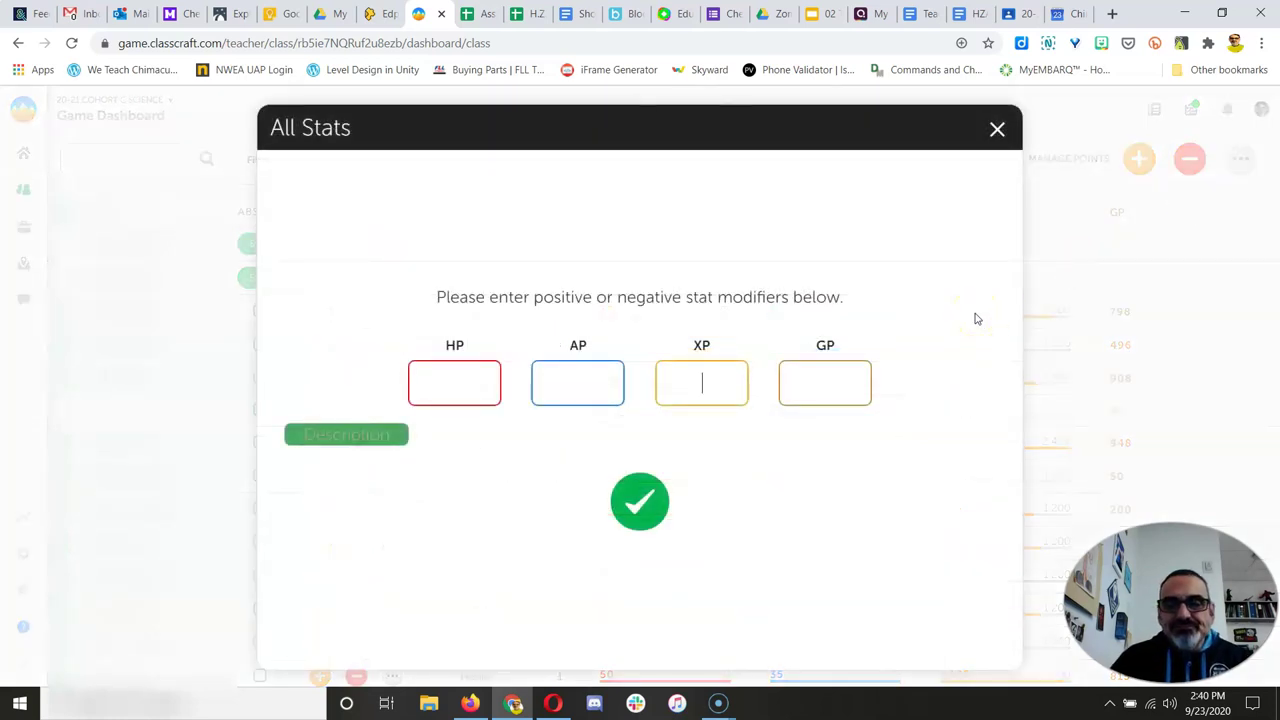
type("200")
key("Tab")
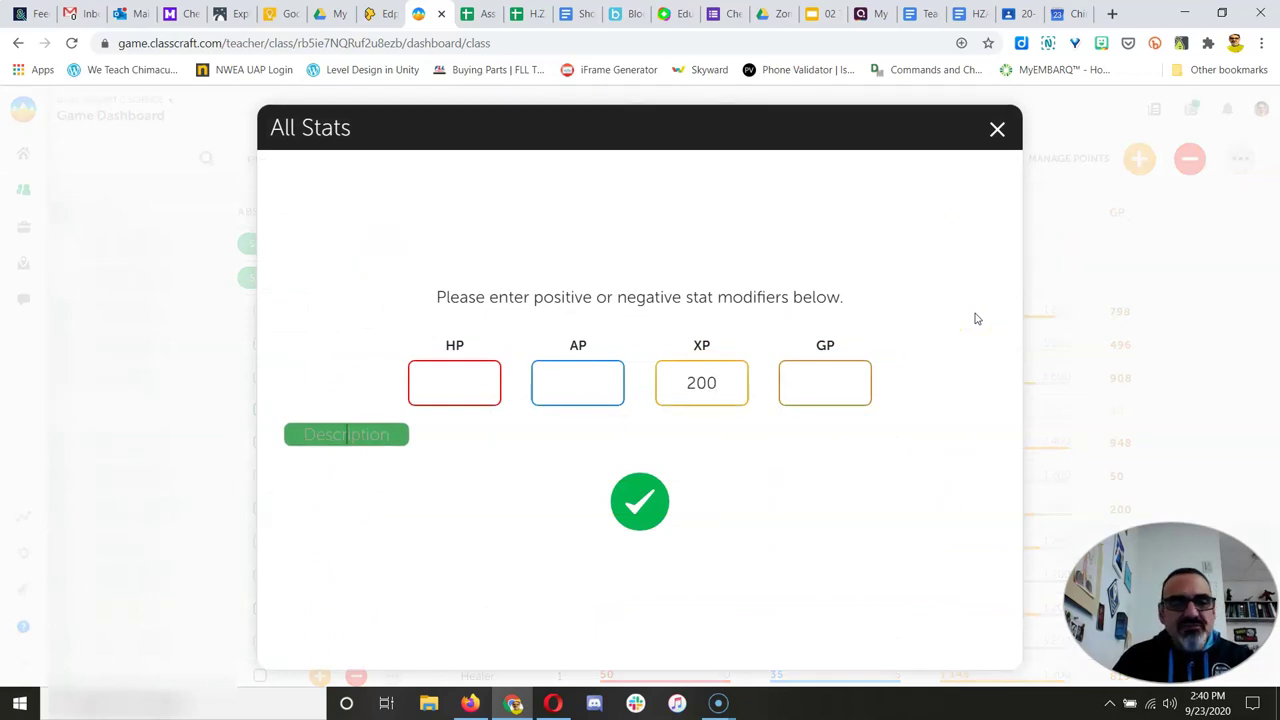
type("For ex")
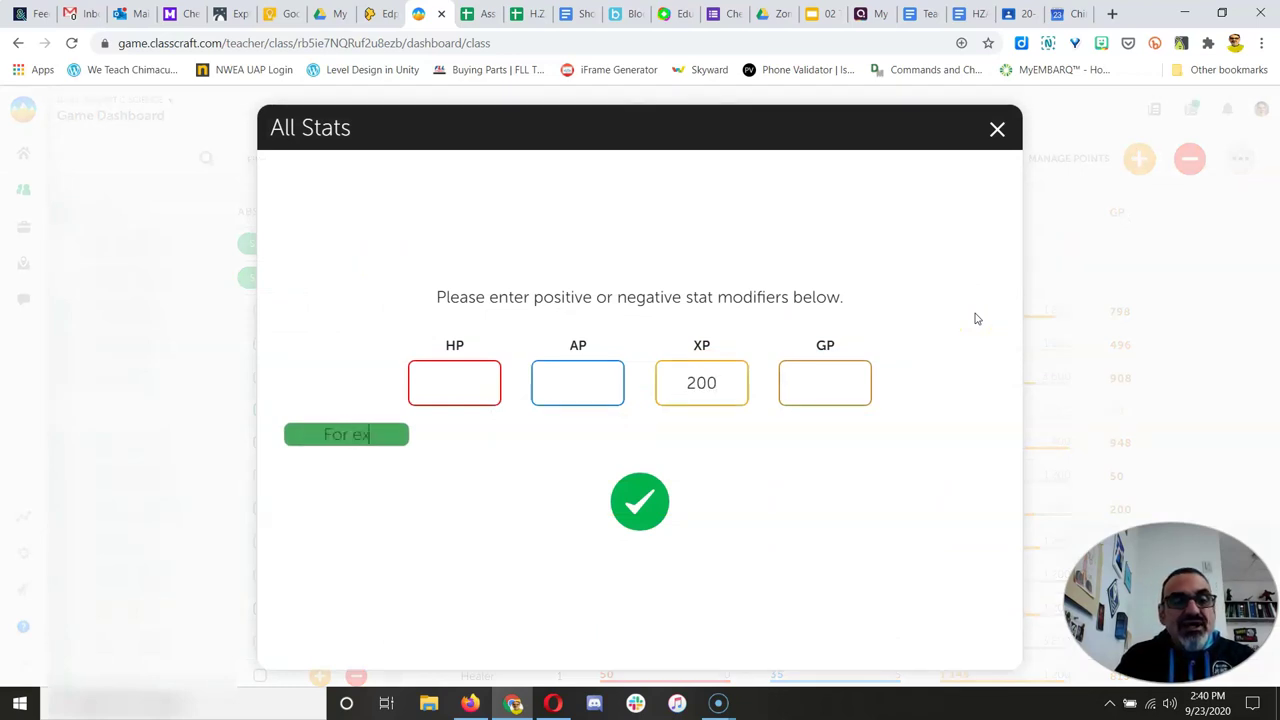
type("tra hard Sh")
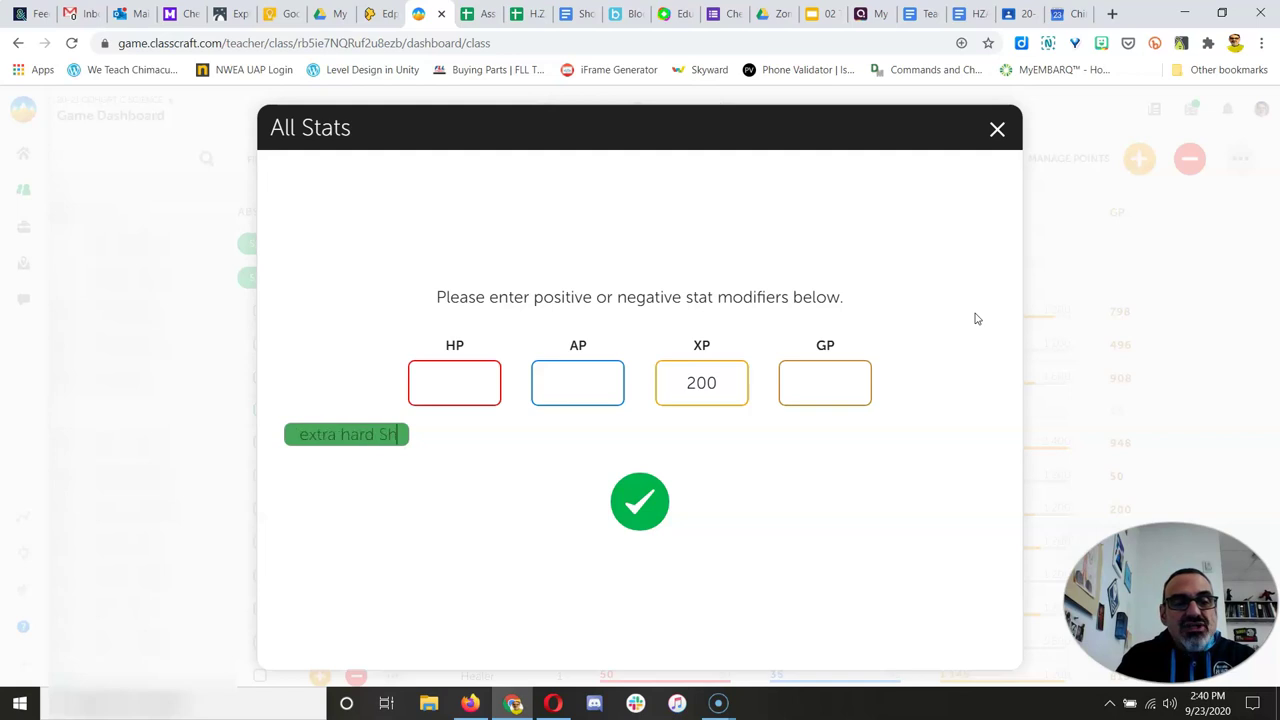
type("aolin Tr")
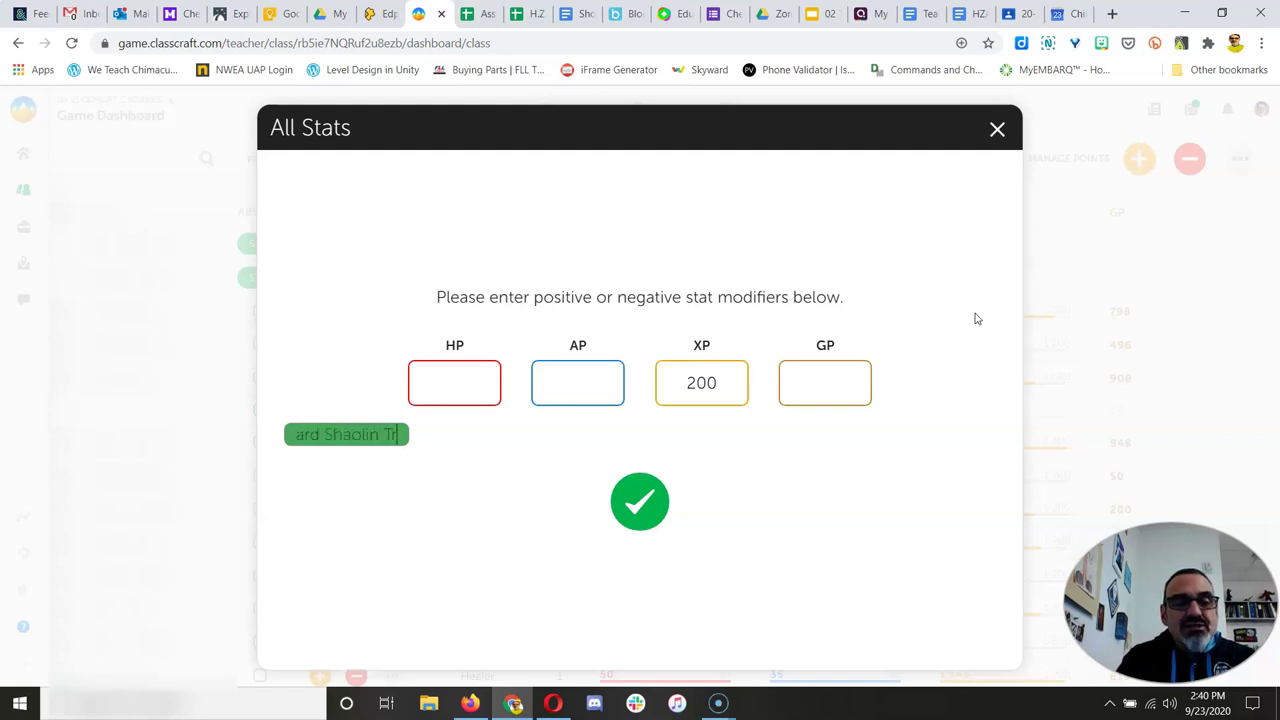
type("aining")
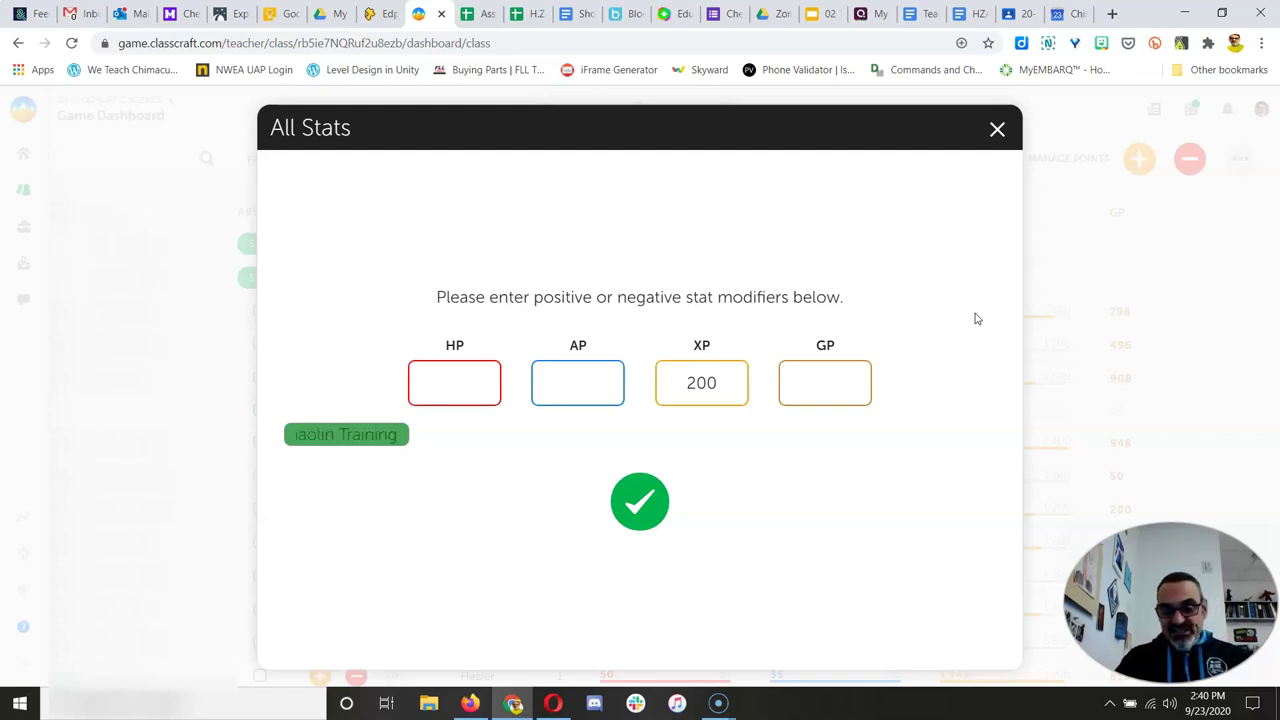
type("!")
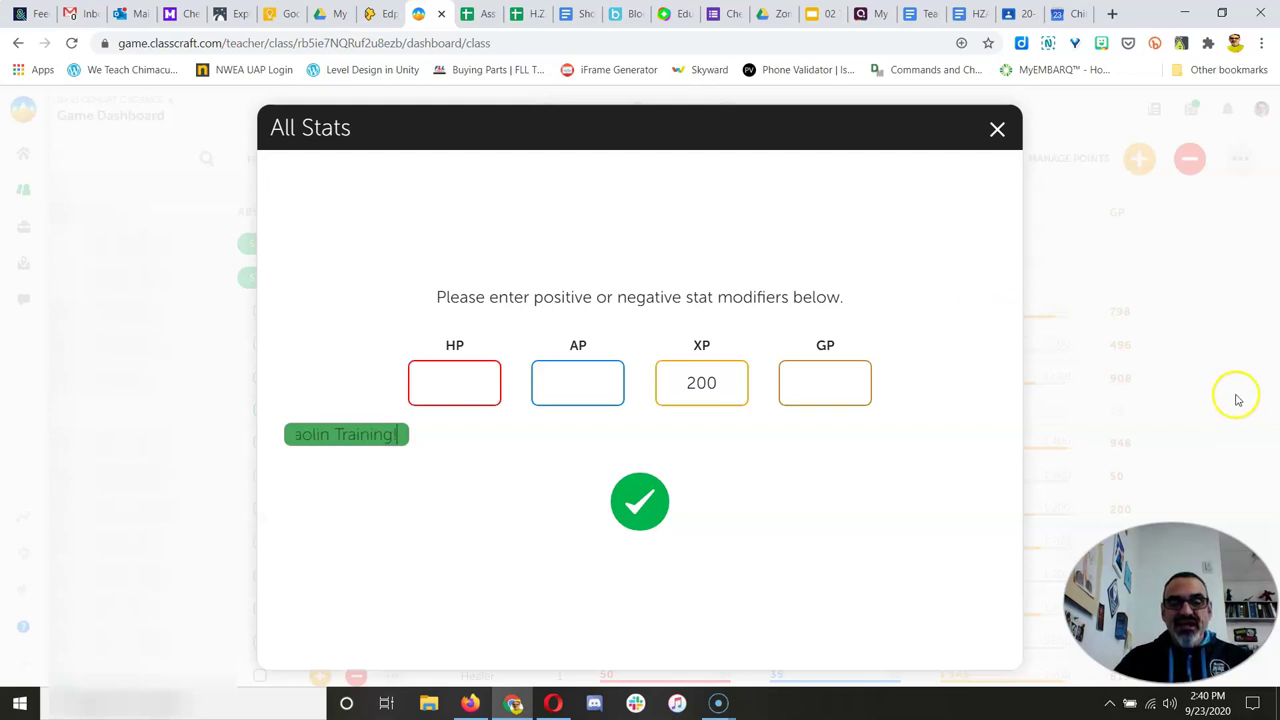
left_click(645, 505)
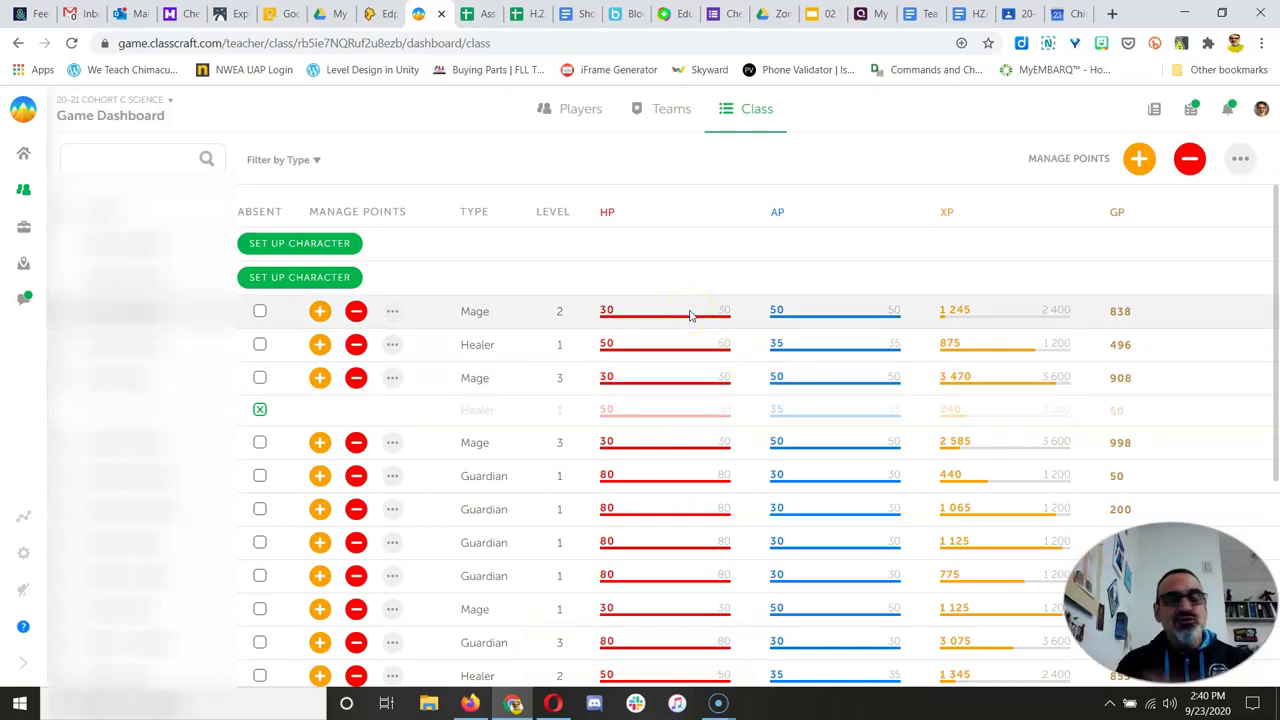
Dismiss the confirmation and check the XP column, e.g. 1 045 now 1 245
left_click(727, 272)
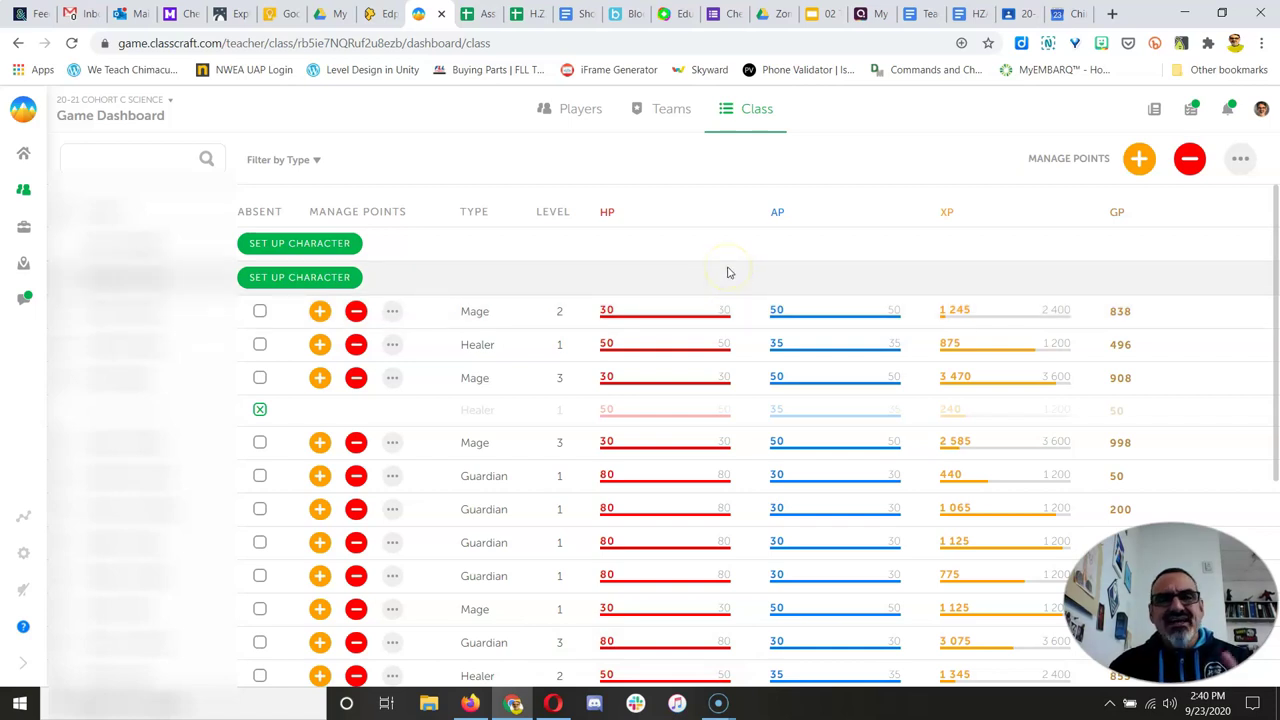